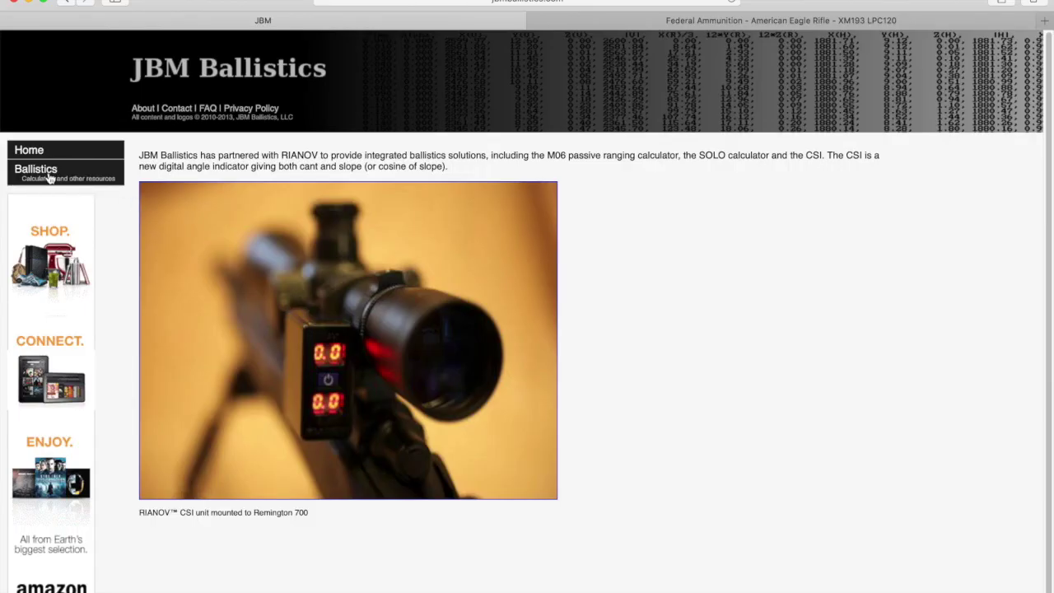
Open JBM's Trajectory calculator from the Ballistics section and review its default inputs.
{"action": "left_click", "coordinate": [49, 176]}
{"action": "left_click", "coordinate": [188, 266]}
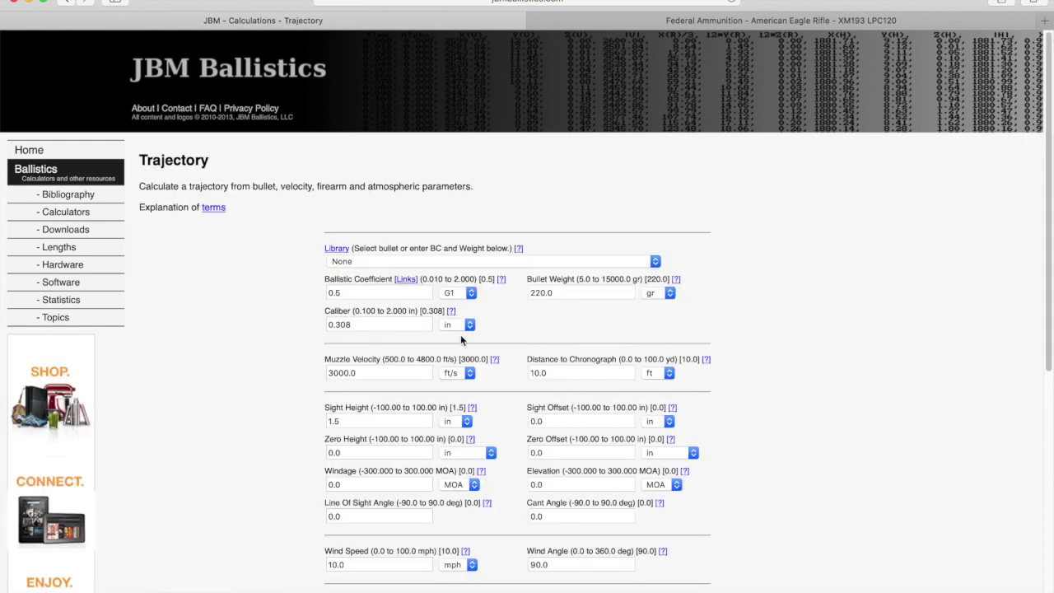
{"action": "scroll", "coordinate": [461, 338], "scroll_direction": "down", "scroll_amount": 1}
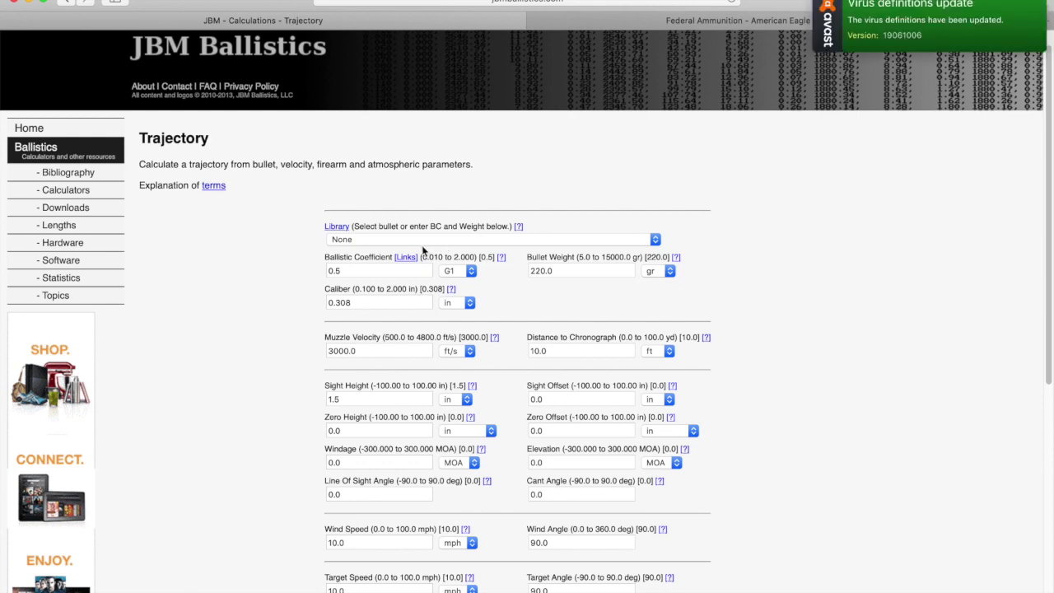
{"action": "scroll", "coordinate": [288, 317], "scroll_direction": "down", "scroll_amount": 3}
{"action": "left_click", "coordinate": [325, 288]}
{"action": "left_click_drag", "start_coordinate": [384, 283], "coordinate": [498, 284]}
{"action": "left_click", "coordinate": [278, 324]}
{"action": "scroll", "coordinate": [278, 325], "scroll_direction": "down", "scroll_amount": 5}
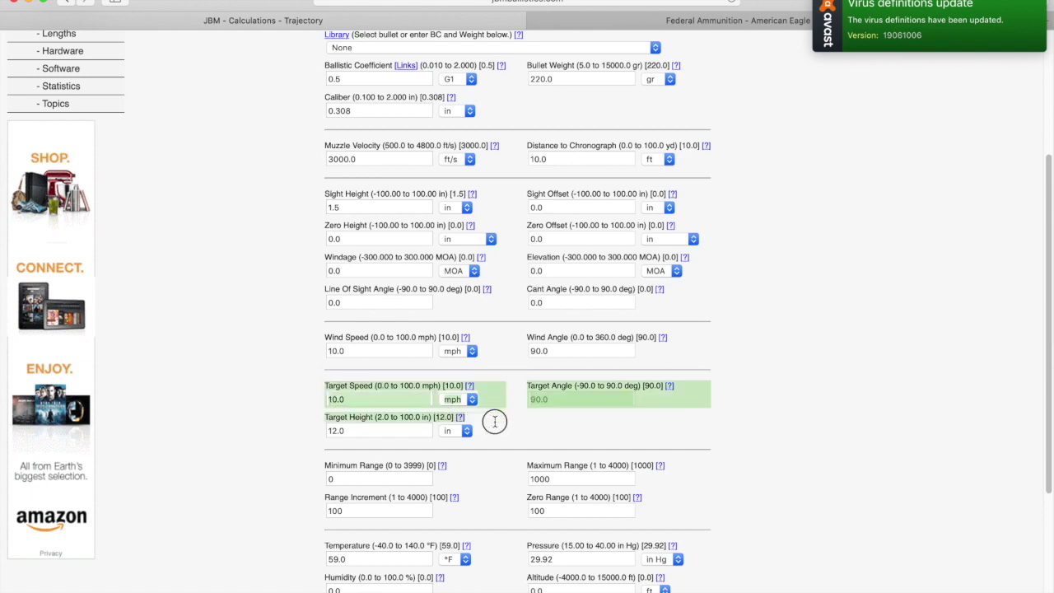
{"action": "scroll", "coordinate": [282, 449], "scroll_direction": "down", "scroll_amount": 1}
{"action": "left_click", "coordinate": [544, 474]}
{"action": "left_click_drag", "start_coordinate": [563, 471], "coordinate": [568, 470]}
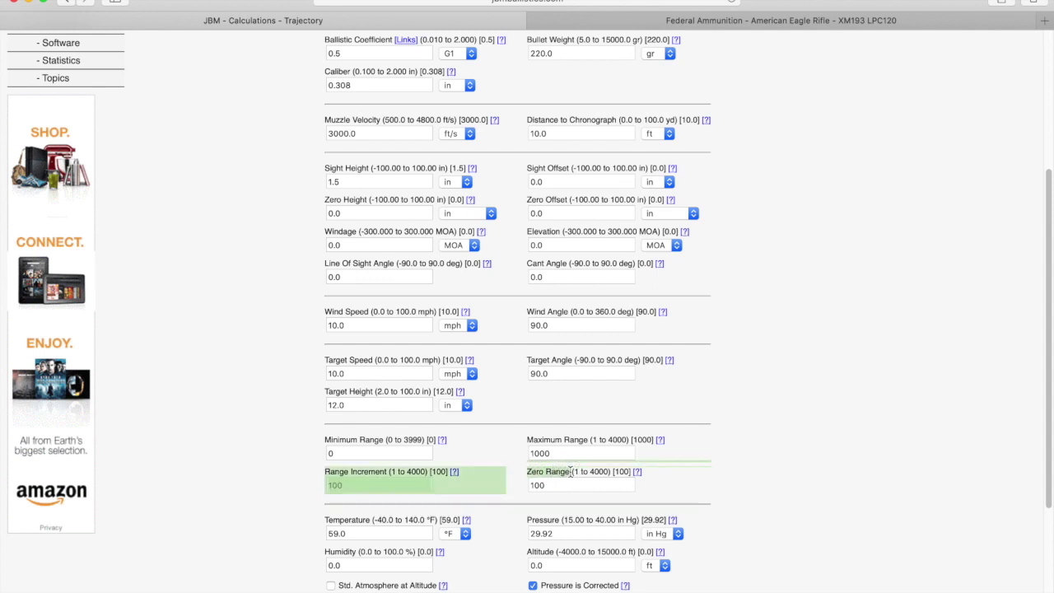
{"action": "left_click_drag", "start_coordinate": [559, 485], "coordinate": [525, 486]}
{"action": "scroll", "coordinate": [459, 489], "scroll_direction": "down", "scroll_amount": 3}
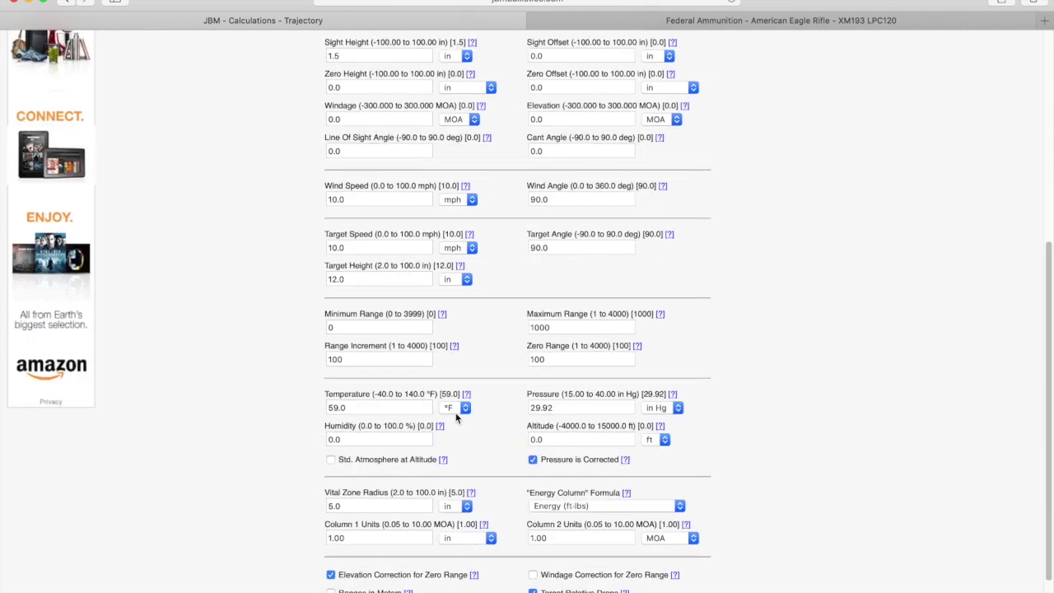
{"action": "left_click", "coordinate": [522, 440]}
{"action": "scroll", "coordinate": [275, 438], "scroll_direction": "down", "scroll_amount": 2}
{"action": "scroll", "coordinate": [292, 519], "scroll_direction": "up", "scroll_amount": 5}
On the Federal XM193 product page, highlight Ballistic Coefficient .246 and muzzle velocity 3165.
{"action": "left_click", "coordinate": [896, 305]}
{"action": "key", "text": "ctrl+Tab"}
{"action": "scroll", "coordinate": [577, 383], "scroll_direction": "down", "scroll_amount": 8}
{"action": "left_click_drag", "start_coordinate": [213, 275], "coordinate": [52, 273]}
{"action": "left_click_drag", "start_coordinate": [219, 245], "coordinate": [69, 241]}
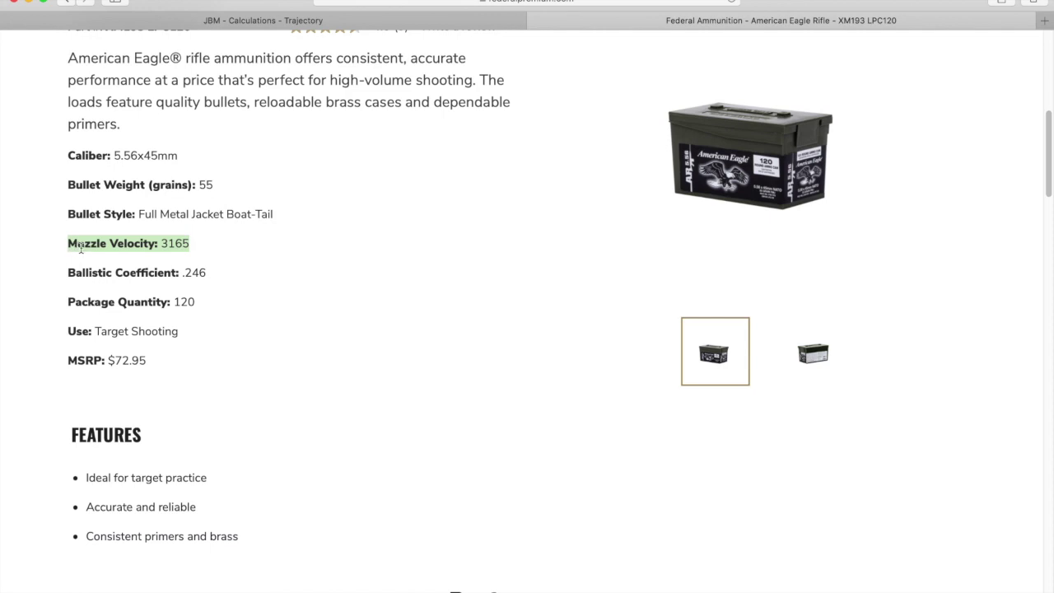
{"action": "left_click_drag", "start_coordinate": [191, 247], "coordinate": [161, 247]}
{"action": "left_click_drag", "start_coordinate": [196, 243], "coordinate": [164, 243]}
Set the ballistic coefficient to 0.246 and bullet weight to 55 gr.
{"action": "left_click", "coordinate": [308, 23]}
{"action": "double_click", "coordinate": [358, 293]}
{"action": "left_click", "coordinate": [593, 18]}
{"action": "key", "text": "ctrl+shift+Tab"}
{"action": "type", "text": "0.246"}
{"action": "double_click", "coordinate": [545, 293]}
{"action": "type", "text": "55"}
Enter caliber 0.224 in, muzzle velocity 2850 ft/s and sight height 3.0 in.
{"action": "key", "text": "Tab"}
{"action": "type", "text": "0.2"}
{"action": "left_click", "coordinate": [286, 327]}
{"action": "key", "text": "Tab"}
{"action": "type", "text": "2850"}
{"action": "left_click", "coordinate": [279, 345]}
{"action": "scroll", "coordinate": [292, 437], "scroll_direction": "down", "scroll_amount": 4}
{"action": "left_click", "coordinate": [356, 278]}
{"action": "left_click_drag", "start_coordinate": [356, 277], "coordinate": [255, 265]}
{"action": "type", "text": "3."}
{"action": "left_click", "coordinate": [320, 306]}
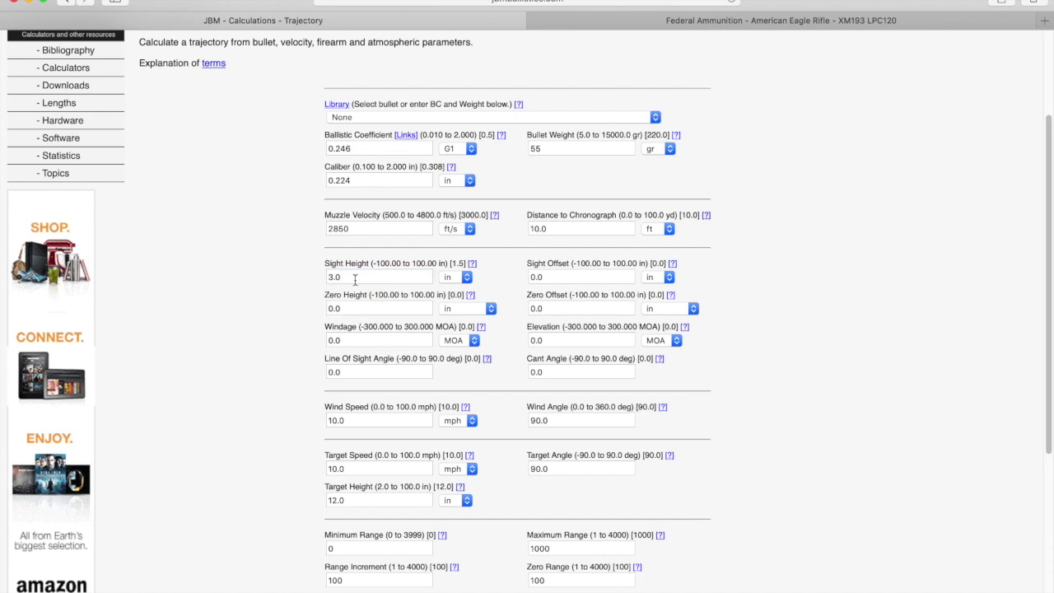
Set a 200 yd zero range and 25 yd range increment, leaving altitude unchanged.
{"action": "scroll", "coordinate": [289, 317], "scroll_direction": "down", "scroll_amount": 3}
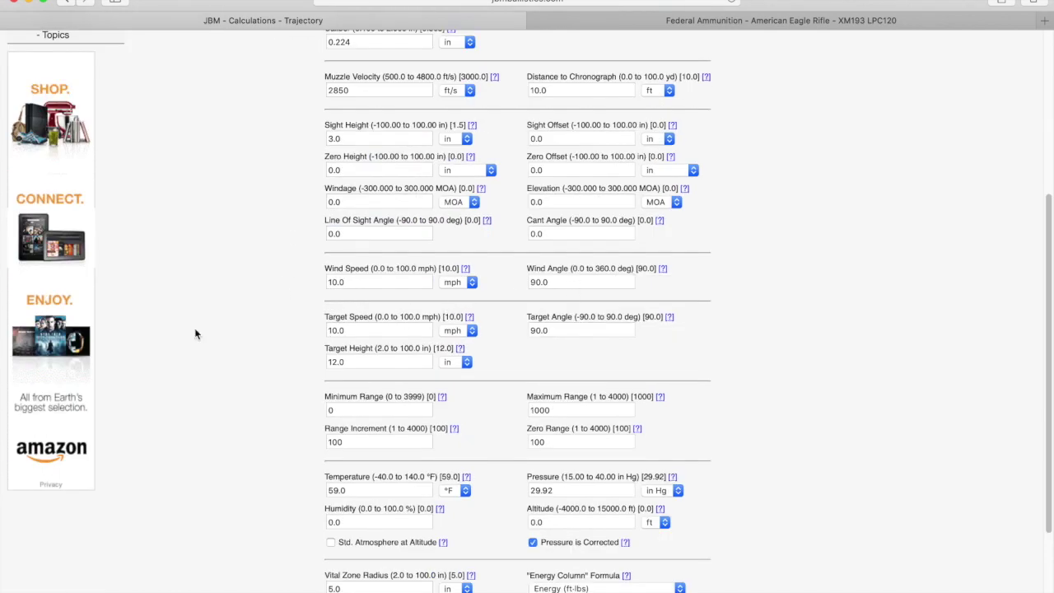
{"action": "scroll", "coordinate": [371, 336], "scroll_direction": "down", "scroll_amount": 1}
{"action": "double_click", "coordinate": [574, 420]}
{"action": "type", "text": "200"}
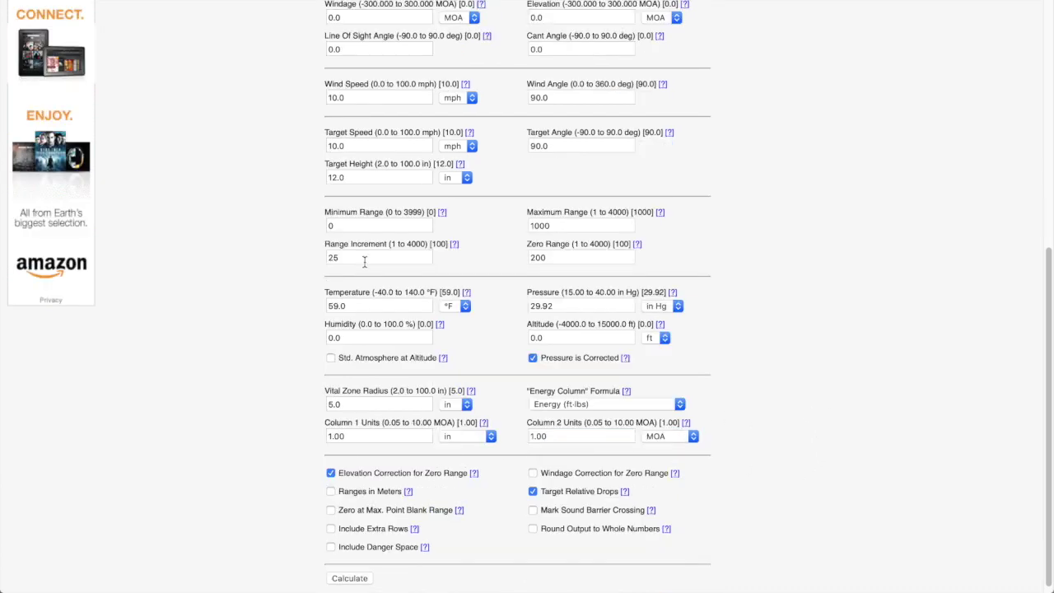
{"action": "double_click", "coordinate": [364, 261]}
{"action": "left_click", "coordinate": [229, 306]}
{"action": "left_click", "coordinate": [533, 336]}
{"action": "left_click", "coordinate": [481, 310]}
{"action": "scroll", "coordinate": [362, 494], "scroll_direction": "down", "scroll_amount": 1}
Calculate the trajectory and inspect the first table rows and Drop values.
{"action": "left_click", "coordinate": [349, 570]}
{"action": "scroll", "coordinate": [550, 370], "scroll_direction": "down", "scroll_amount": 5}
{"action": "left_click_drag", "start_coordinate": [383, 185], "coordinate": [377, 388]}
{"action": "left_click", "coordinate": [373, 369]}
{"action": "left_click_drag", "start_coordinate": [403, 157], "coordinate": [416, 212]}
{"action": "left_click", "coordinate": [425, 198]}
{"action": "scroll", "coordinate": [395, 225], "scroll_direction": "up", "scroll_amount": 5}
Confirm the 2850.0 ft/s muzzle velocity in the results and locate the Calculated Table.
{"action": "left_click_drag", "start_coordinate": [491, 169], "coordinate": [528, 170]}
{"action": "scroll", "coordinate": [430, 198], "scroll_direction": "down", "scroll_amount": 2}
{"action": "left_click", "coordinate": [322, 242]}
{"action": "scroll", "coordinate": [322, 242], "scroll_direction": "down", "scroll_amount": 4}
{"action": "left_click_drag", "start_coordinate": [323, 14], "coordinate": [341, 285]}
{"action": "left_click", "coordinate": [375, 76]}
Highlight the 200 yd zero row, the 300 yd -2.8 MOA drop and the 500 yd drops.
{"action": "left_click", "coordinate": [376, 153]}
{"action": "left_click", "coordinate": [338, 153]}
{"action": "left_click", "coordinate": [372, 203]}
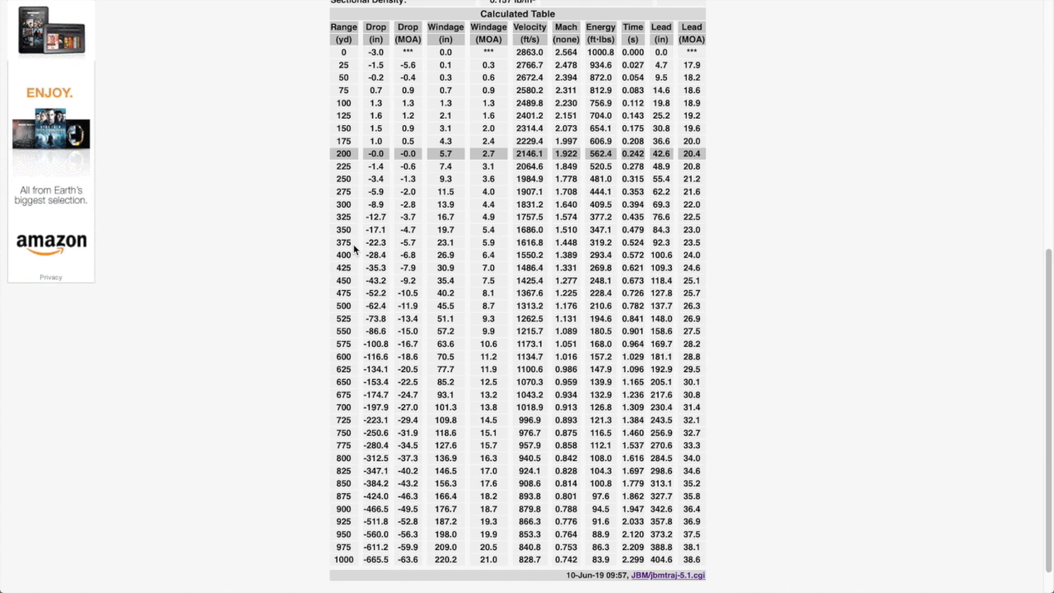
{"action": "left_click_drag", "start_coordinate": [420, 306], "coordinate": [332, 305]}
{"action": "left_click", "coordinate": [417, 310]}
{"action": "left_click_drag", "start_coordinate": [420, 311], "coordinate": [336, 305]}
Bring up the PDF's Drop Is In MOA table and mark its 200 and 300 yd columns.
{"action": "key", "text": "super+Tab"}
{"action": "key", "text": "super+Tab"}
{"action": "scroll", "coordinate": [419, 255], "scroll_direction": "up", "scroll_amount": 3}
{"action": "scroll", "coordinate": [420, 257], "scroll_direction": "down", "scroll_amount": 5}
{"action": "scroll", "coordinate": [351, 206], "scroll_direction": "down", "scroll_amount": 2}
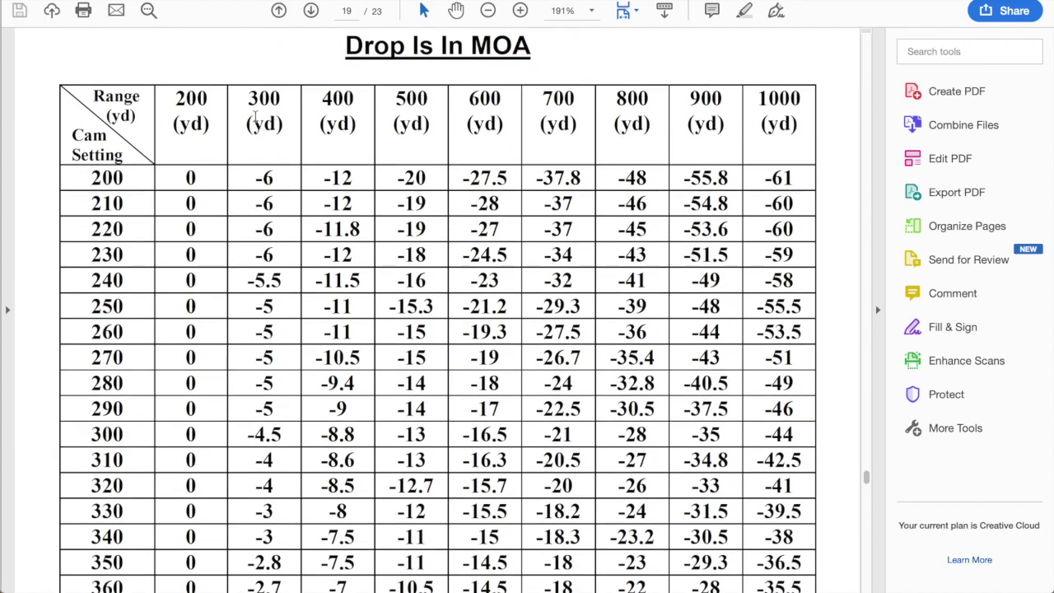
{"action": "left_click_drag", "start_coordinate": [169, 85], "coordinate": [267, 130]}
{"action": "left_click", "coordinate": [420, 99]}
Highlight the -11.9 MOA drop at 500 yd in the calculated table.
{"action": "scroll", "coordinate": [425, 511], "scroll_direction": "down", "scroll_amount": 2}
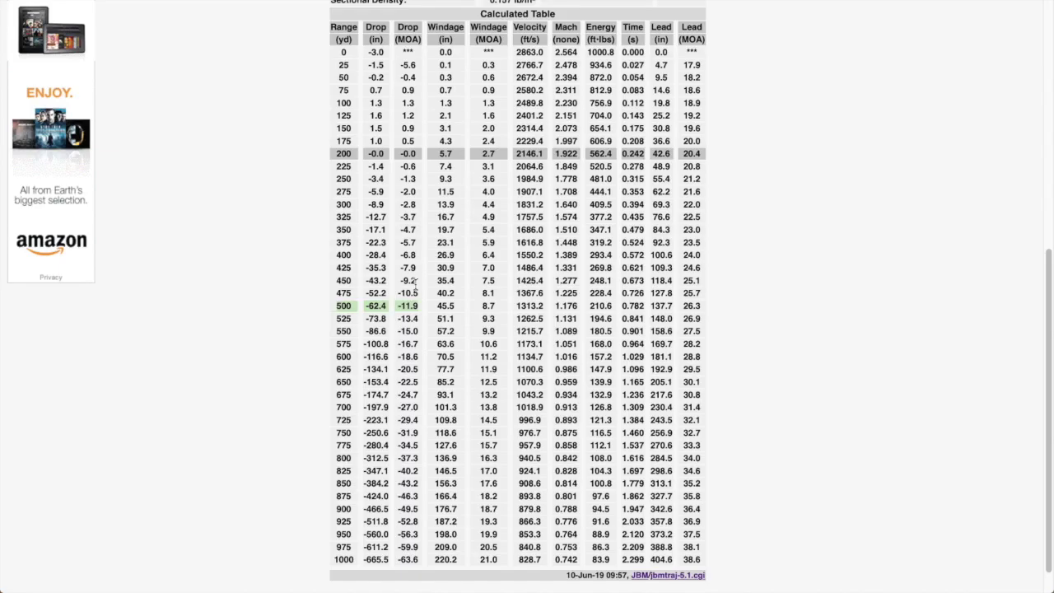
{"action": "double_click", "coordinate": [407, 305]}
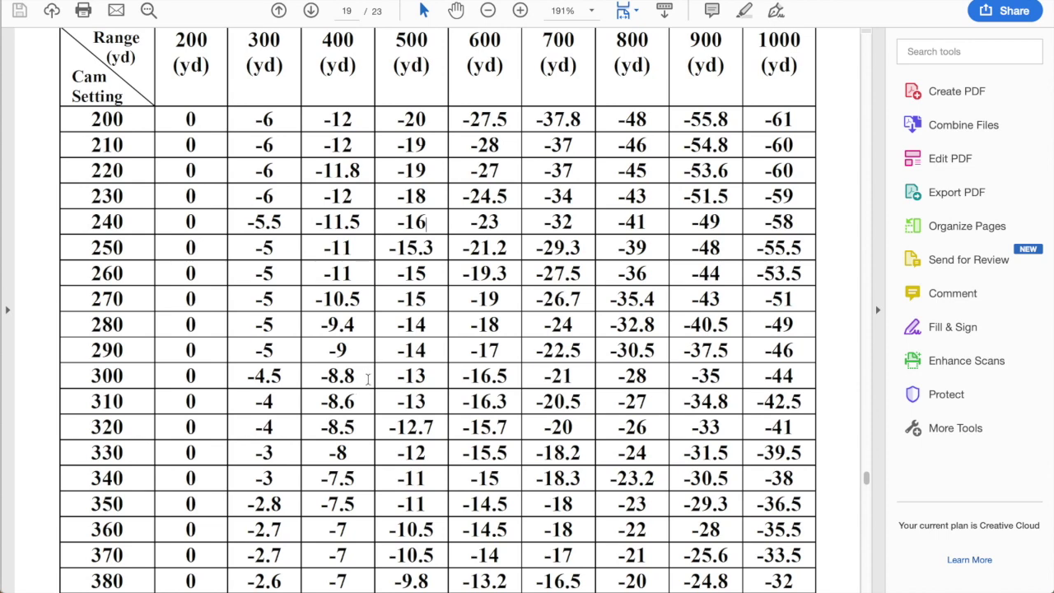
{"action": "scroll", "coordinate": [375, 398], "scroll_direction": "up", "scroll_amount": 1}
Compare cam setting 330's 200–500 yd drops against the -11.9 MOA and 400 yd drops.
{"action": "left_click_drag", "start_coordinate": [433, 487], "coordinate": [445, 468]}
{"action": "left_click", "coordinate": [396, 461]}
{"action": "left_click_drag", "start_coordinate": [420, 465], "coordinate": [176, 463]}
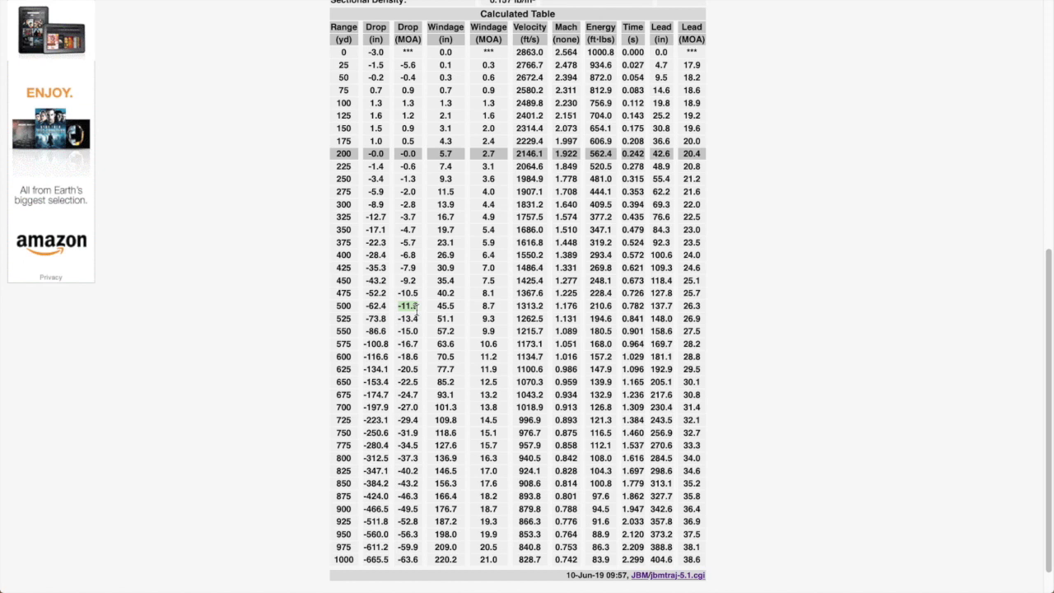
{"action": "left_click_drag", "start_coordinate": [418, 306], "coordinate": [399, 306]}
{"action": "left_click", "coordinate": [419, 256]}
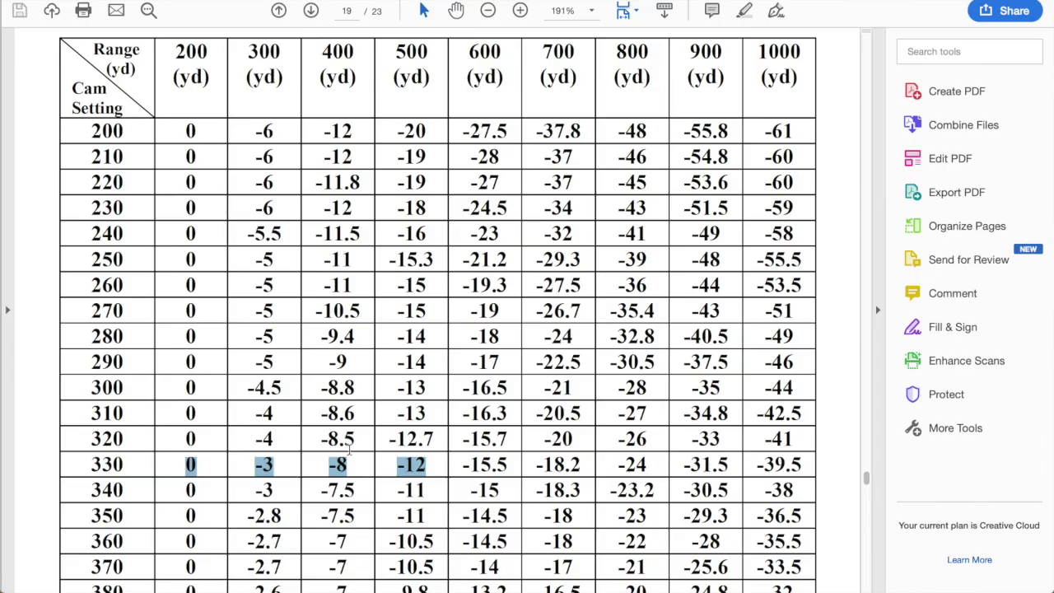
{"action": "left_click", "coordinate": [354, 466]}
Highlight cam 330's -8 MOA at 400 yd and -3 MOA at 300 yd.
{"action": "left_click_drag", "start_coordinate": [354, 466], "coordinate": [325, 466]}
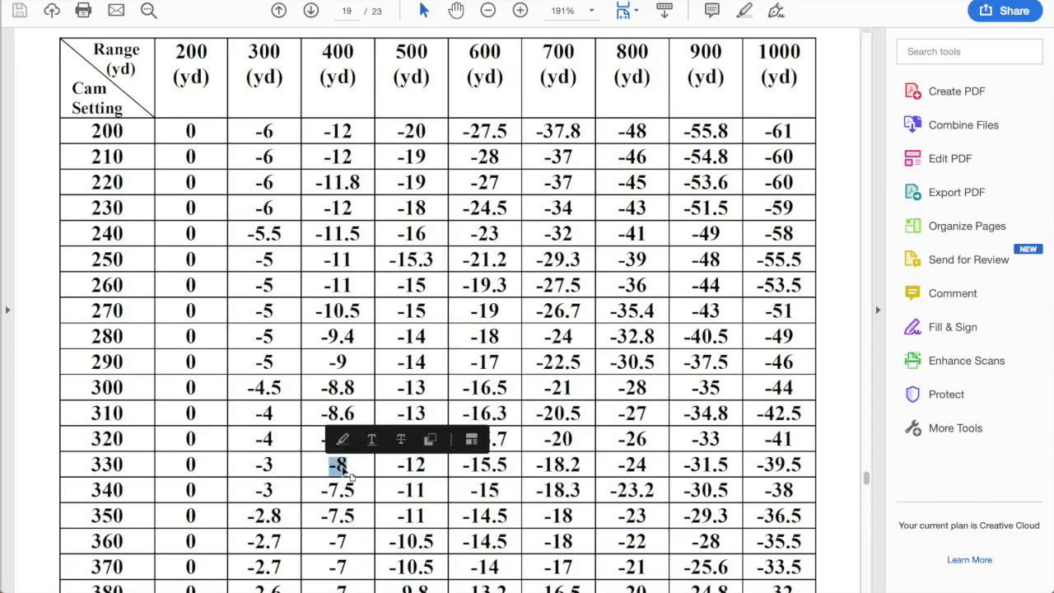
{"action": "left_click", "coordinate": [338, 468]}
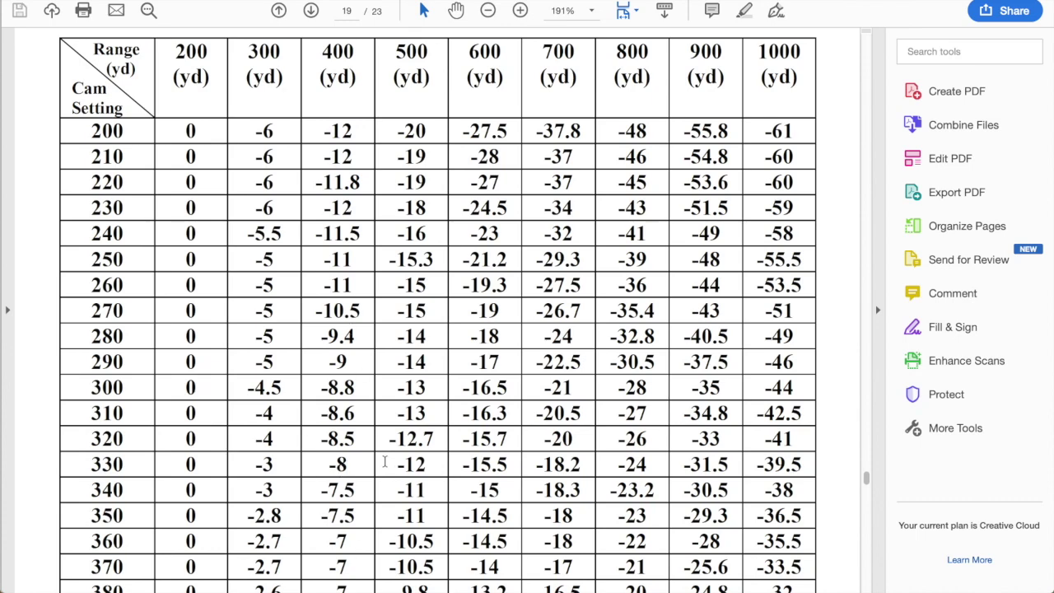
{"action": "key", "text": "super+Tab"}
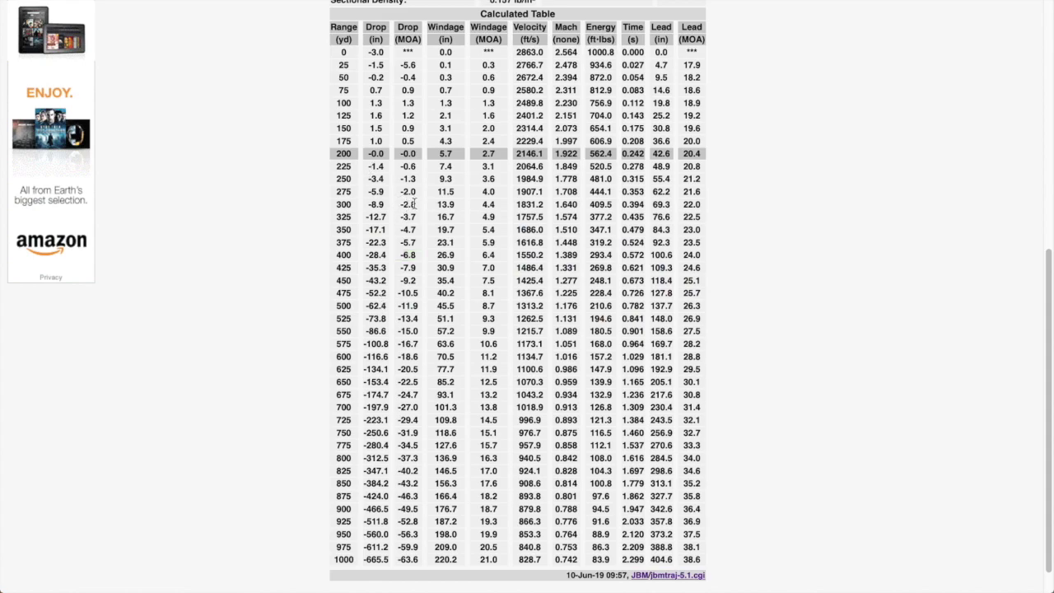
{"action": "key", "text": "super+Tab"}
{"action": "double_click", "coordinate": [265, 469]}
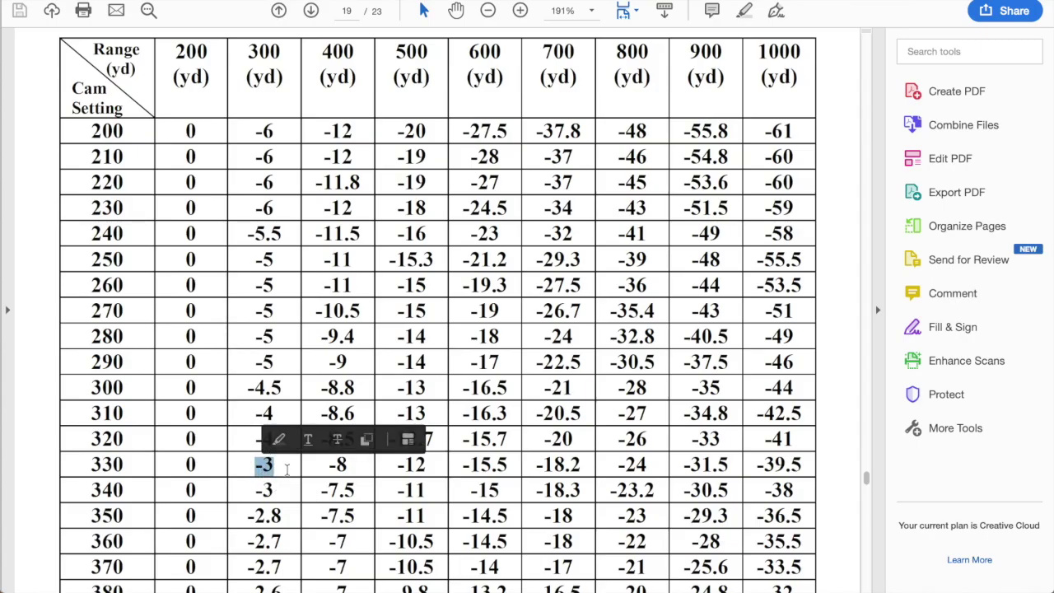